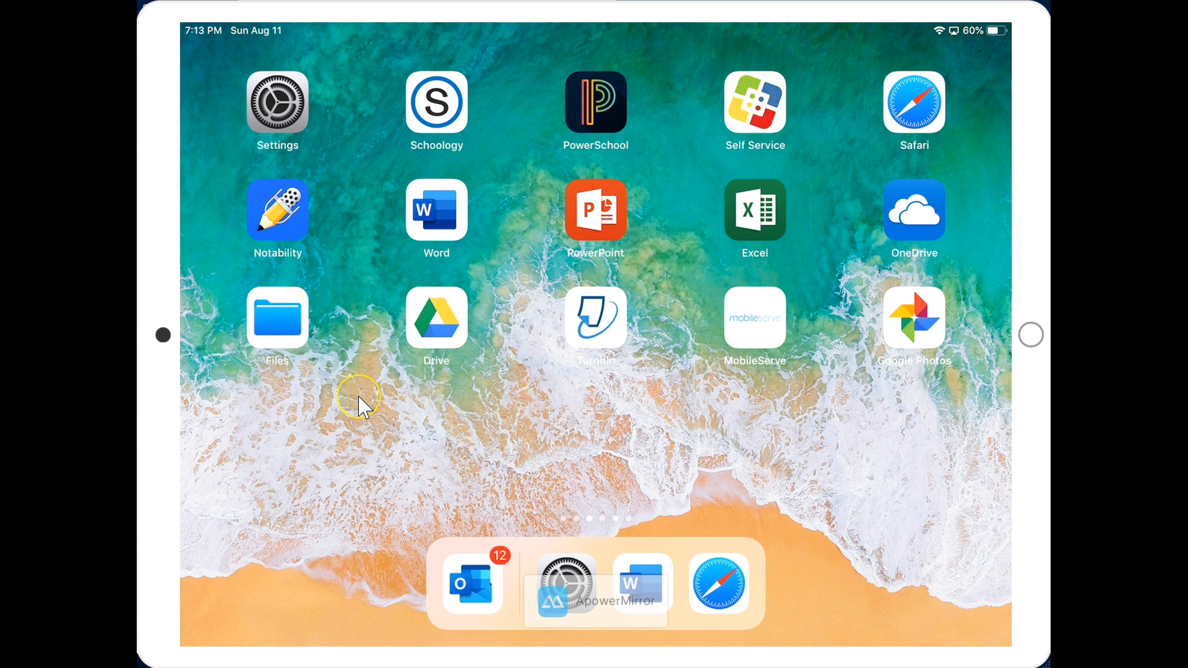
Step: Launch the Files app from the home screen into its Browse view
{"action": "left_click", "coordinate": [281, 346]}
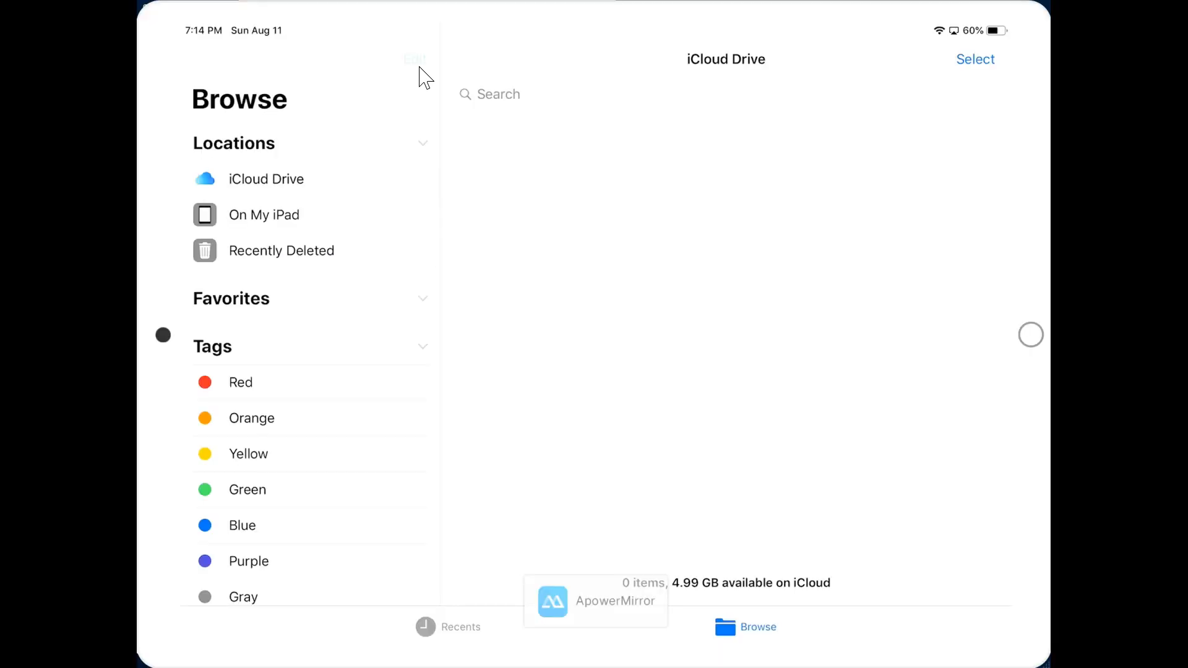
Step: Edit the Browse locations list so Drive and OneDrive are switched on, then finish editing
{"action": "left_click", "coordinate": [415, 58]}
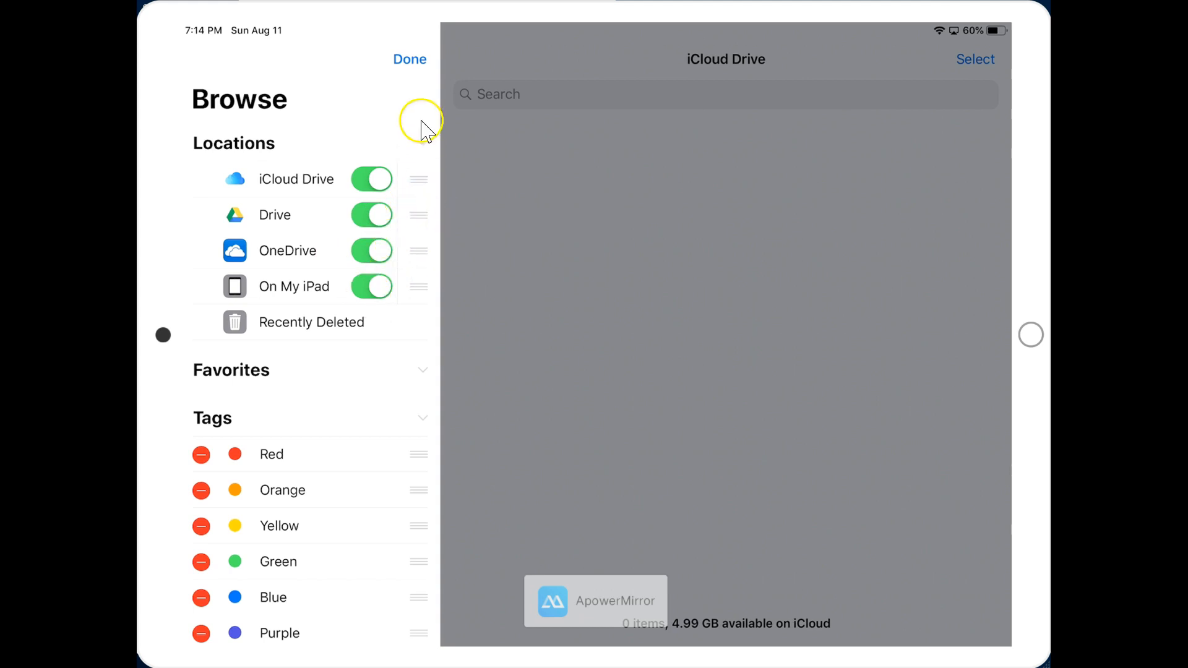
{"action": "left_click", "coordinate": [410, 60]}
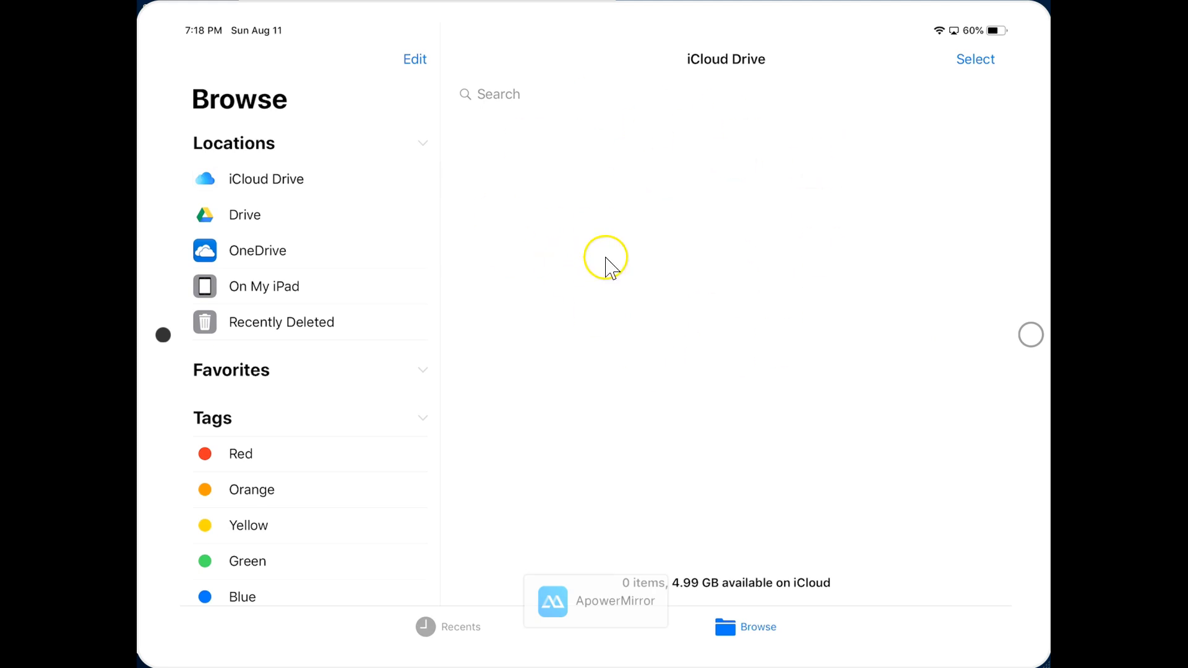
Step: Browse the Drive location, looking inside Notability and returning to the Drive folder
{"action": "left_click", "coordinate": [312, 221]}
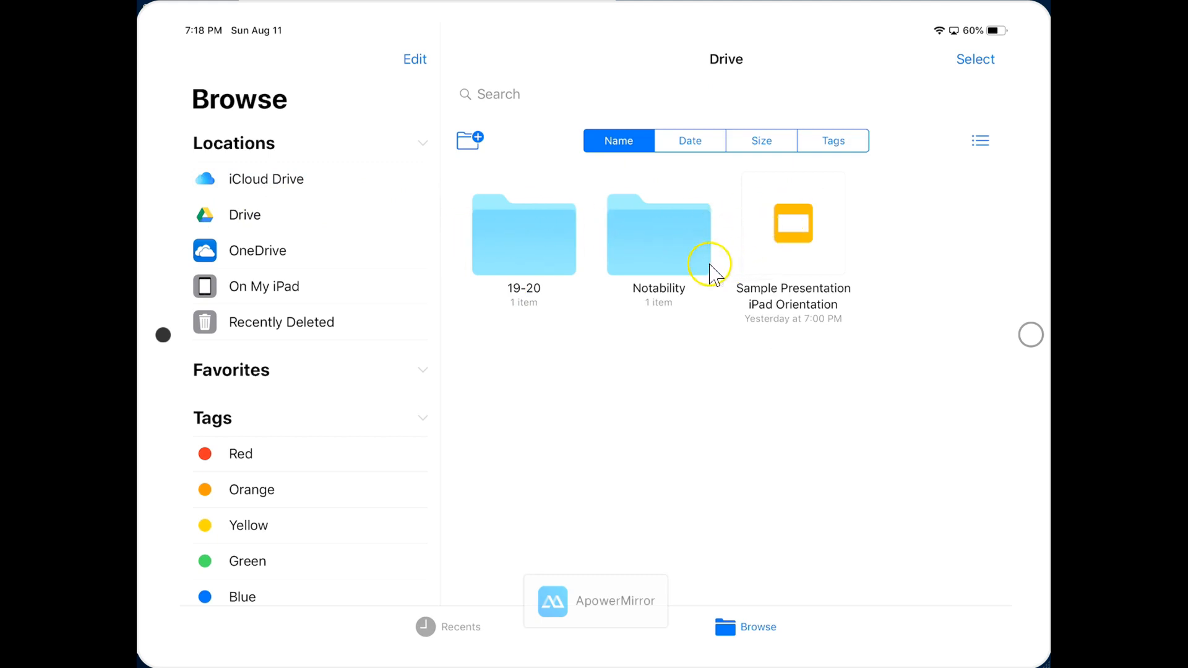
{"action": "left_click", "coordinate": [651, 249]}
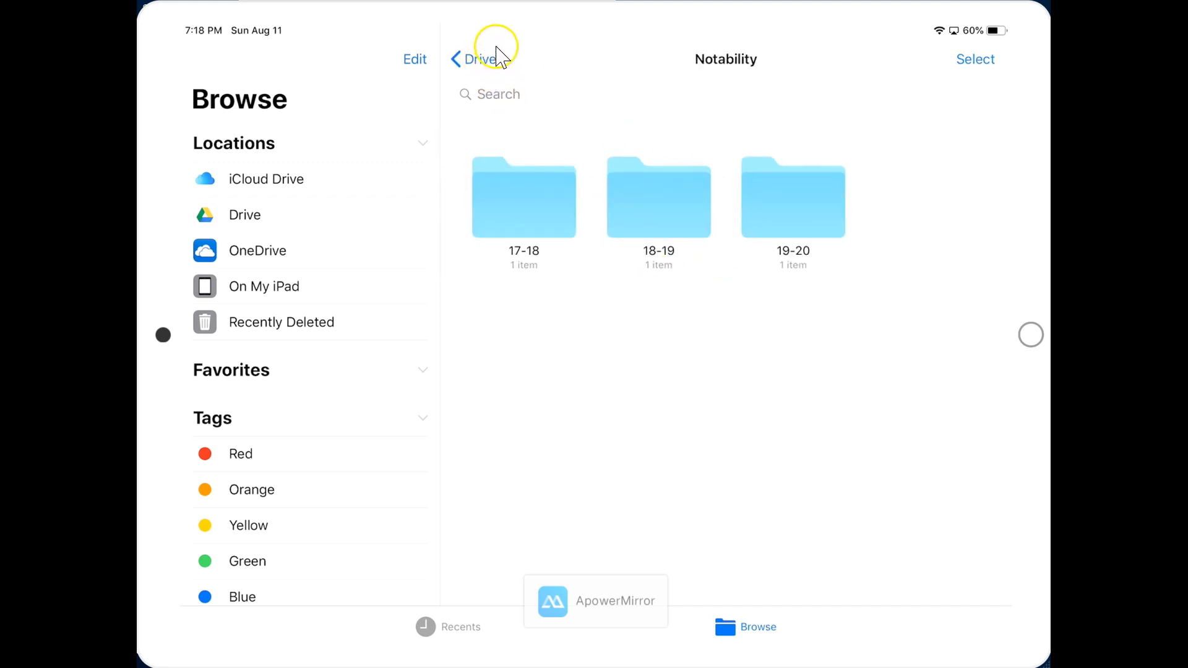
{"action": "left_click", "coordinate": [480, 58]}
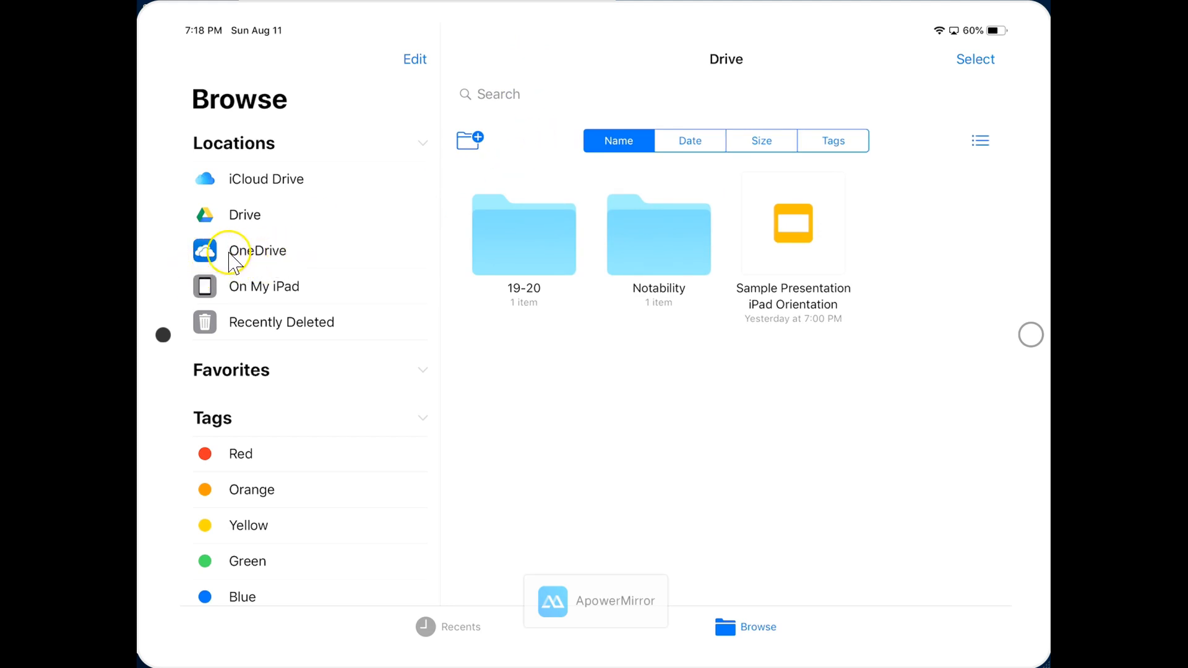
Step: Go to the OneDrive location and sign in when prompted
{"action": "left_click", "coordinate": [277, 262]}
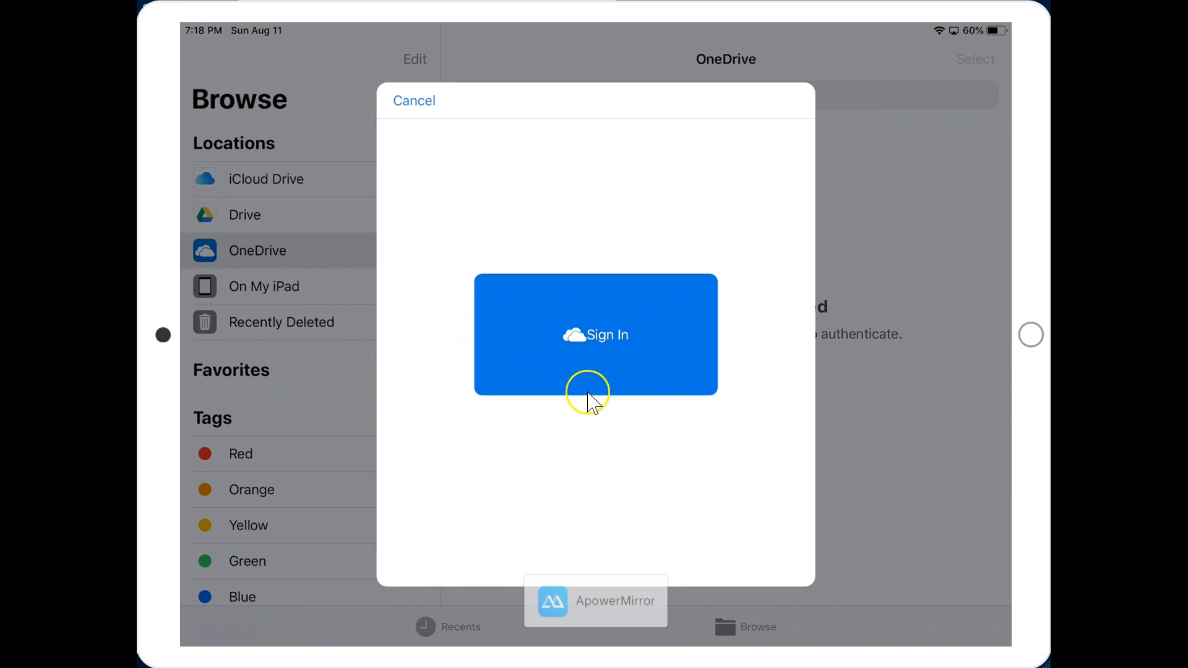
{"action": "left_click", "coordinate": [545, 348]}
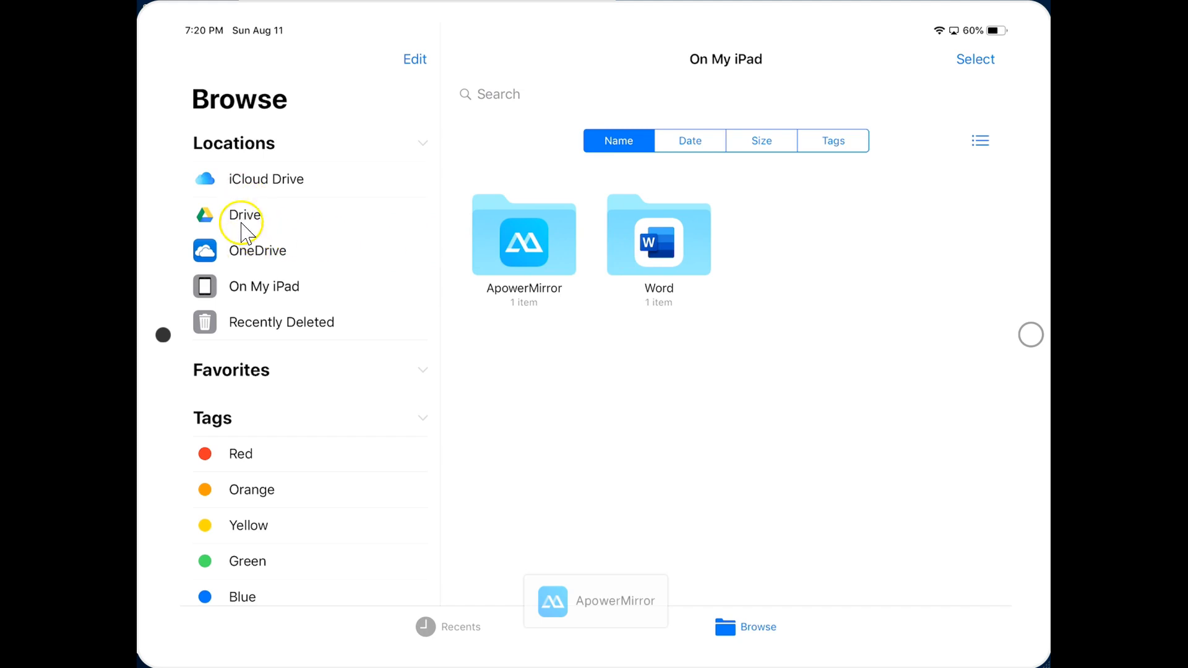
Step: Show the Word folder under On My iPad with the iPad Orientation Practice Doc
{"action": "left_click", "coordinate": [663, 269]}
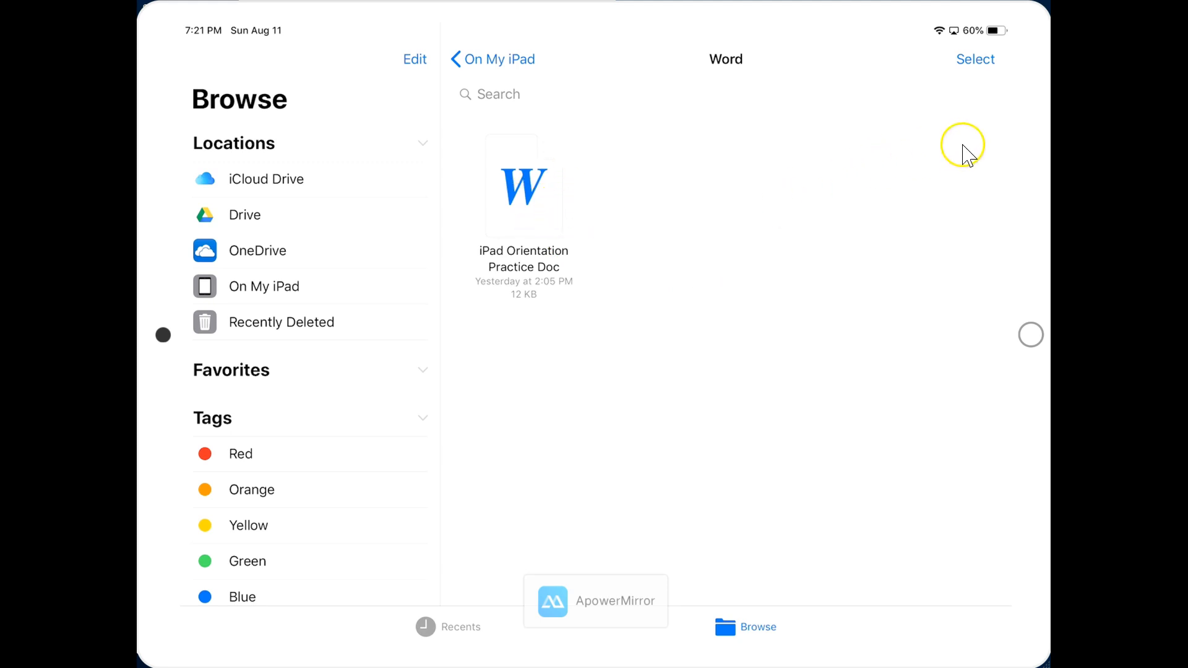
Step: Select the iPad Orientation Practice Doc and start moving it to another location
{"action": "left_click", "coordinate": [975, 59]}
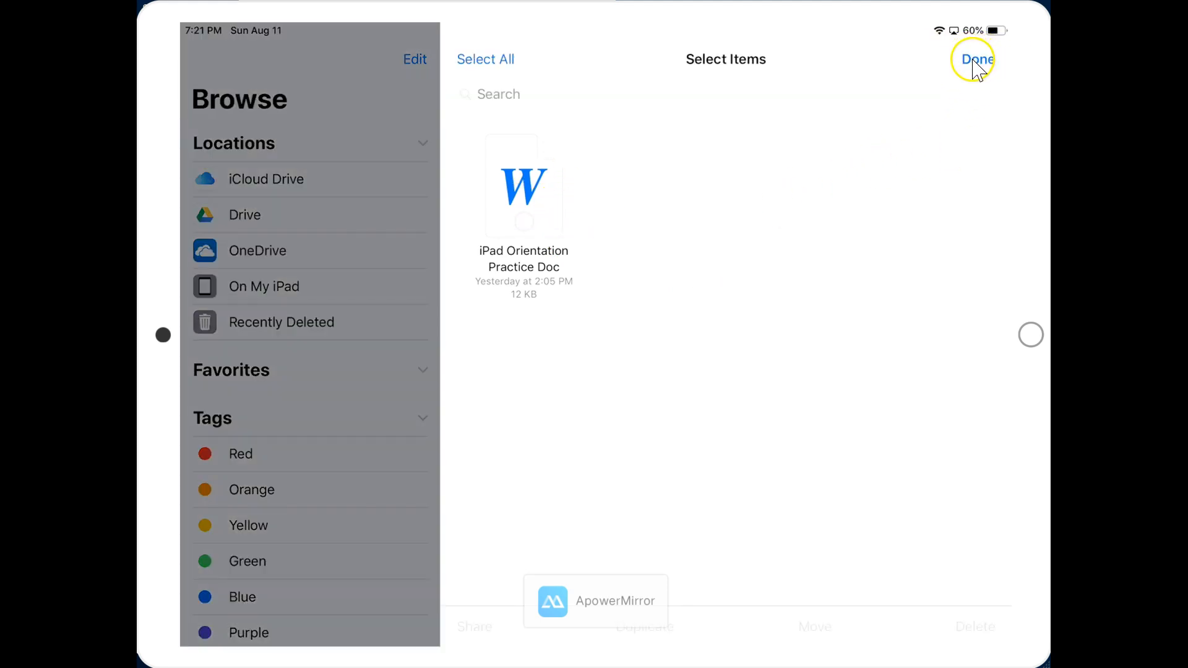
{"action": "left_click", "coordinate": [548, 200]}
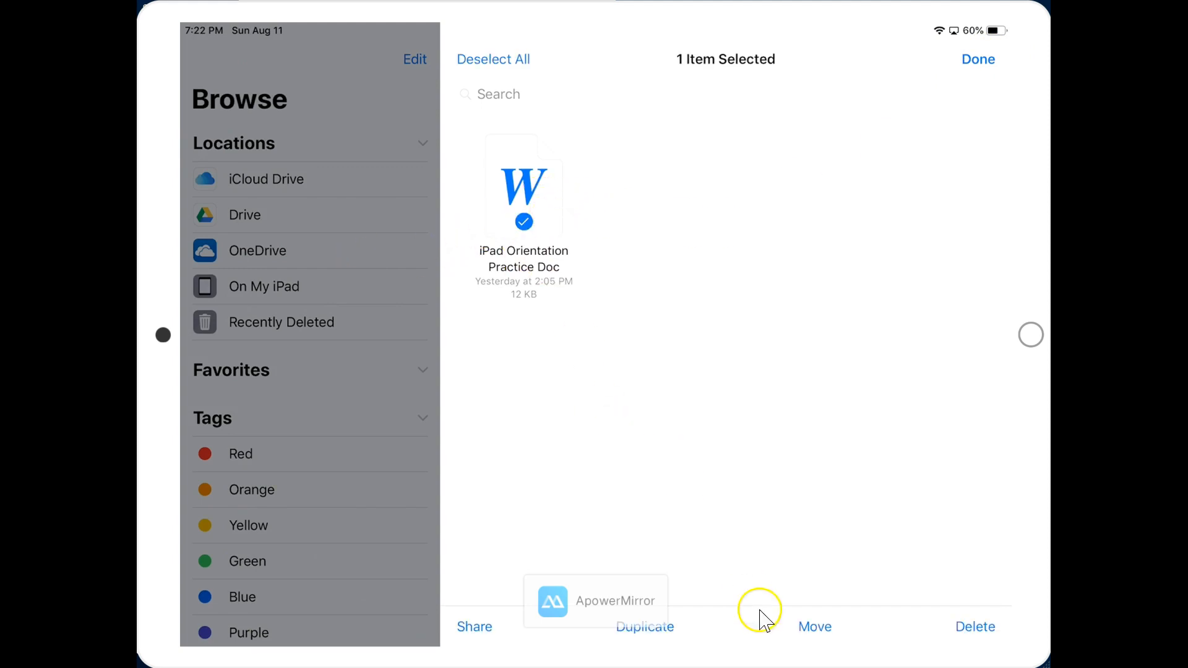
{"action": "left_click", "coordinate": [815, 627]}
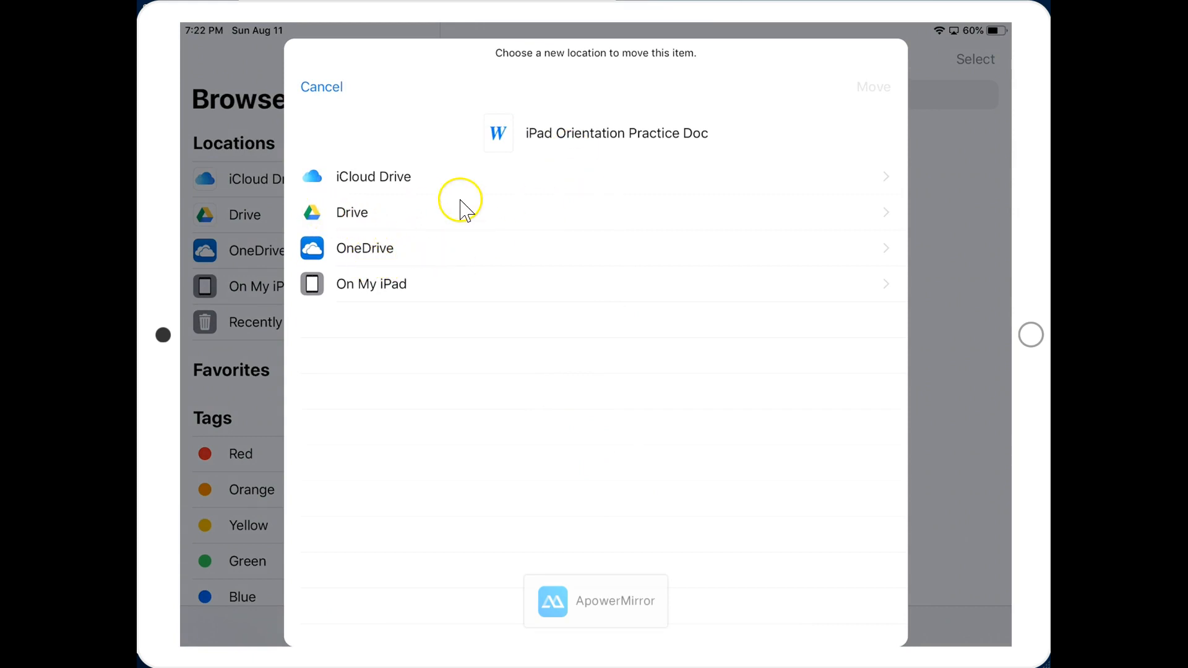
Step: Choose Drive › 19-20 › English I as the destination and confirm the copy
{"action": "left_click", "coordinate": [490, 215]}
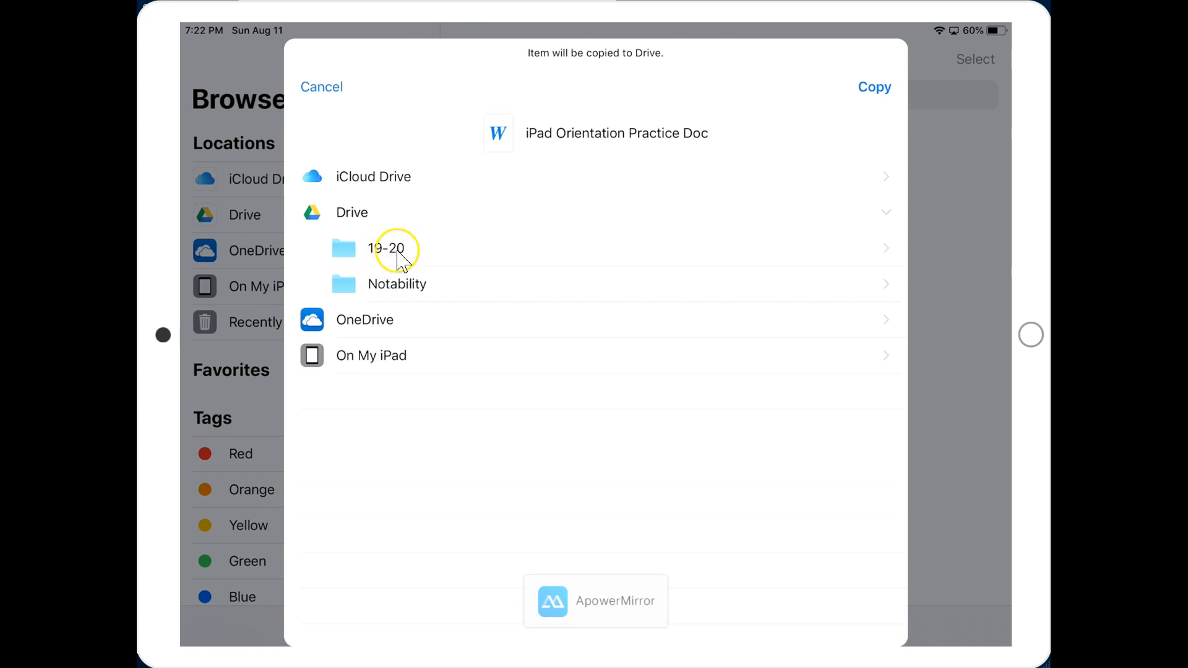
{"action": "left_click", "coordinate": [402, 250]}
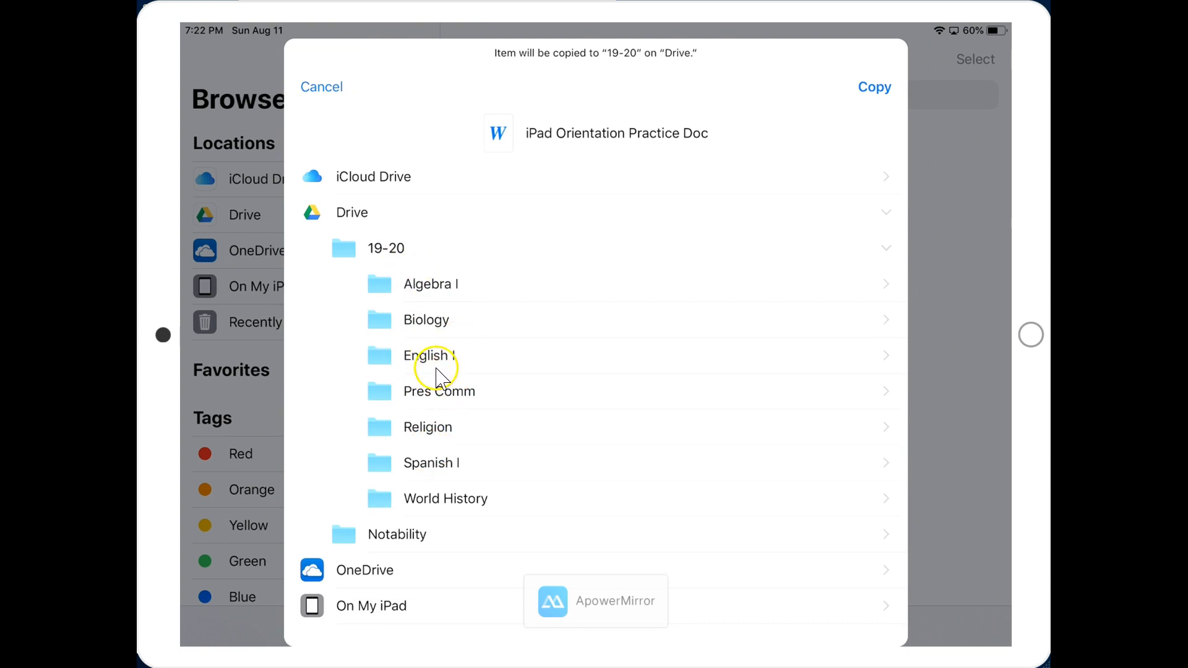
{"action": "left_click", "coordinate": [437, 358]}
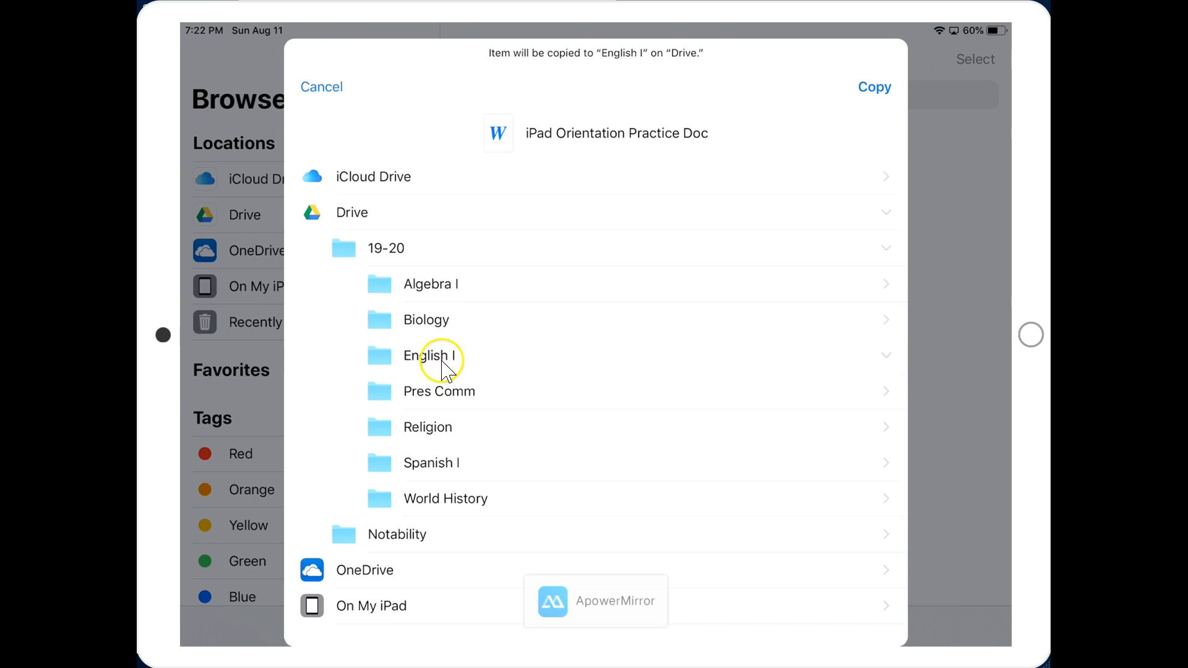
{"action": "left_click", "coordinate": [871, 103]}
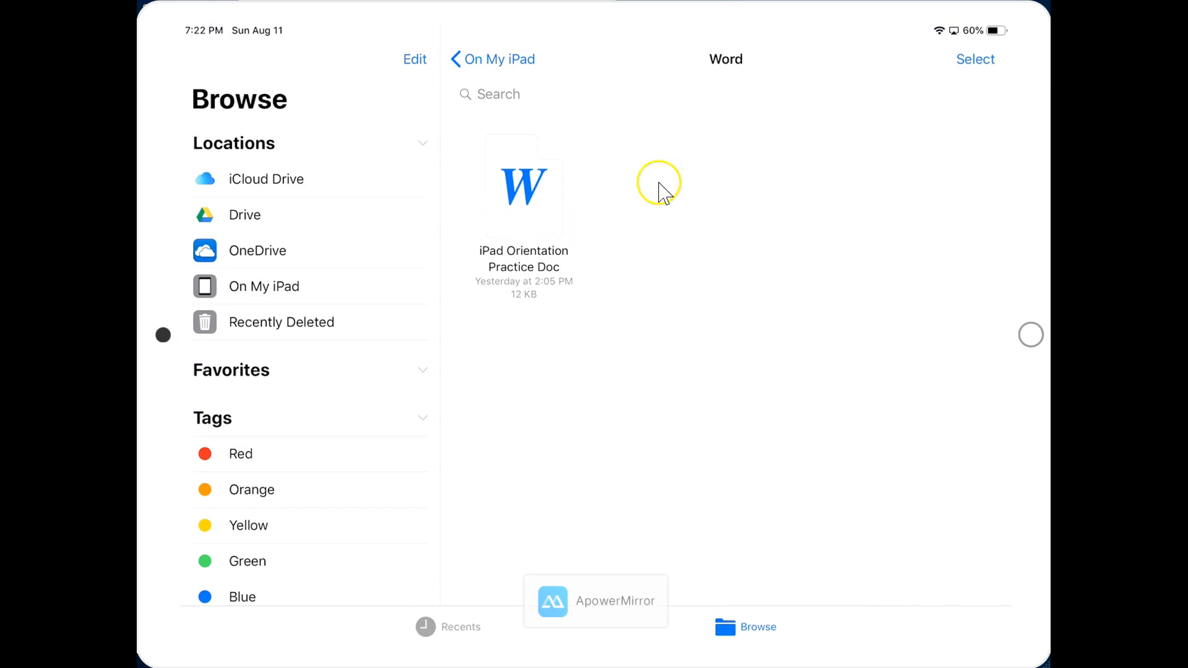
{"action": "left_click", "coordinate": [976, 60]}
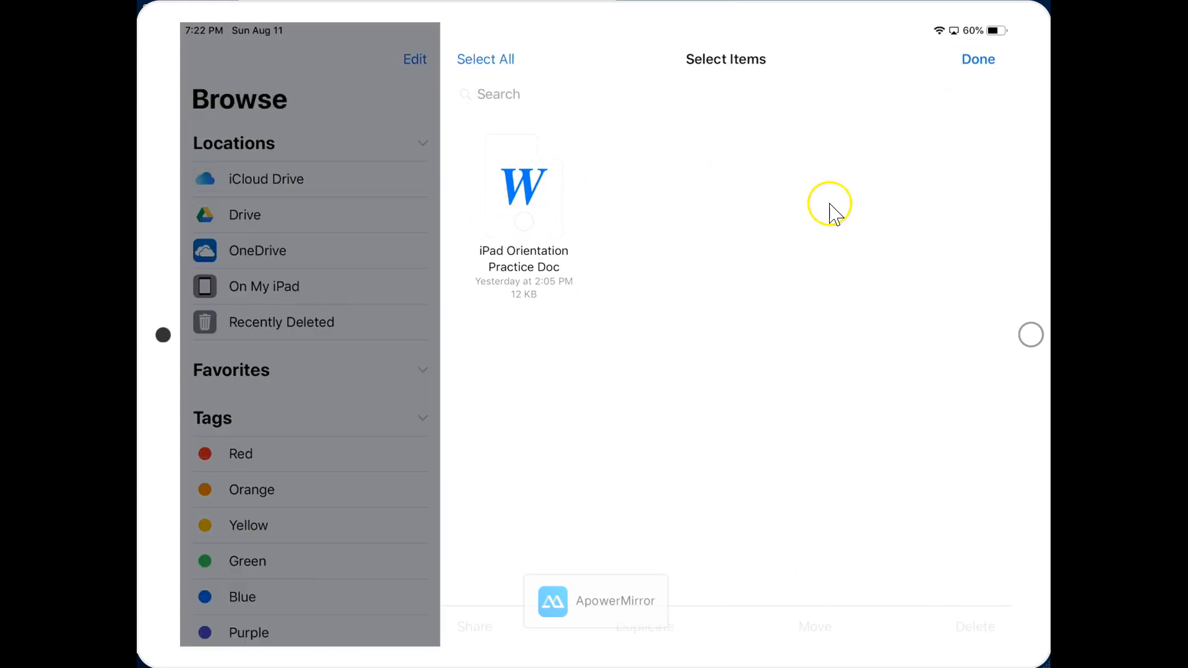